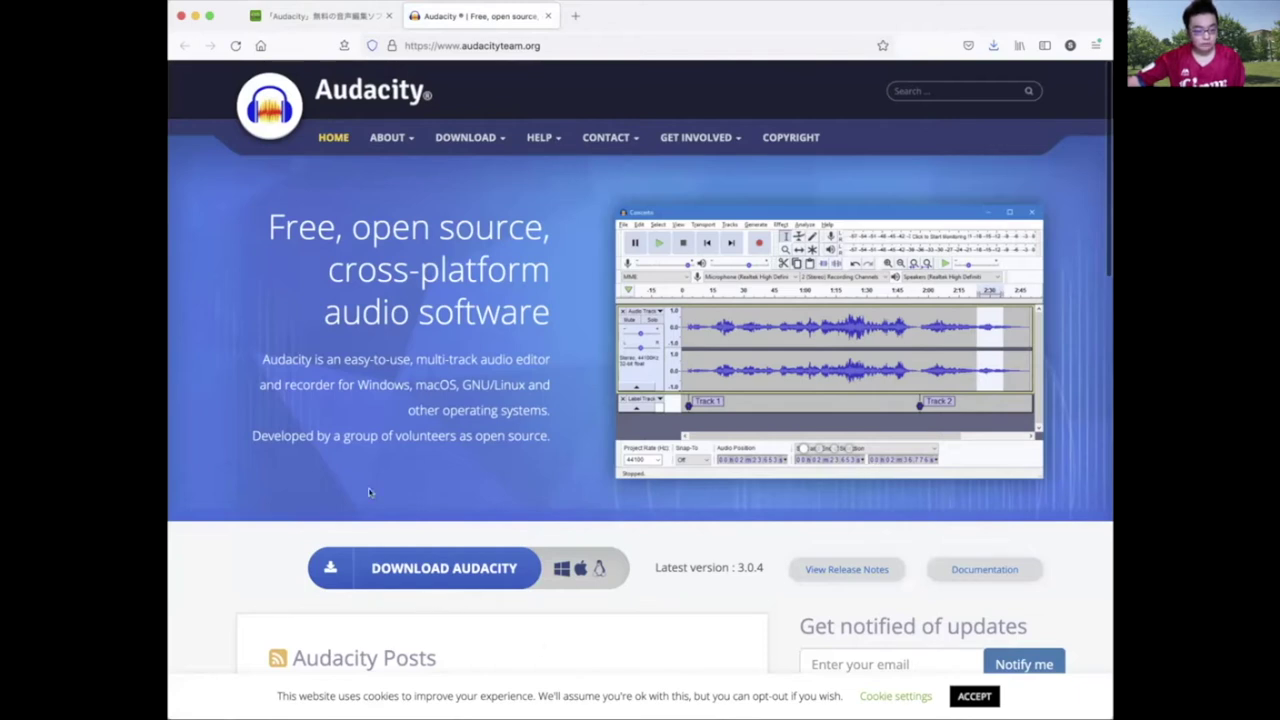
Step: Download the Mac installer audacity-macos-3.0.4-Intel.dmg from the Audacity site and open it with DiskImageMounter
{"action": "left_click", "coordinate": [506, 580]}
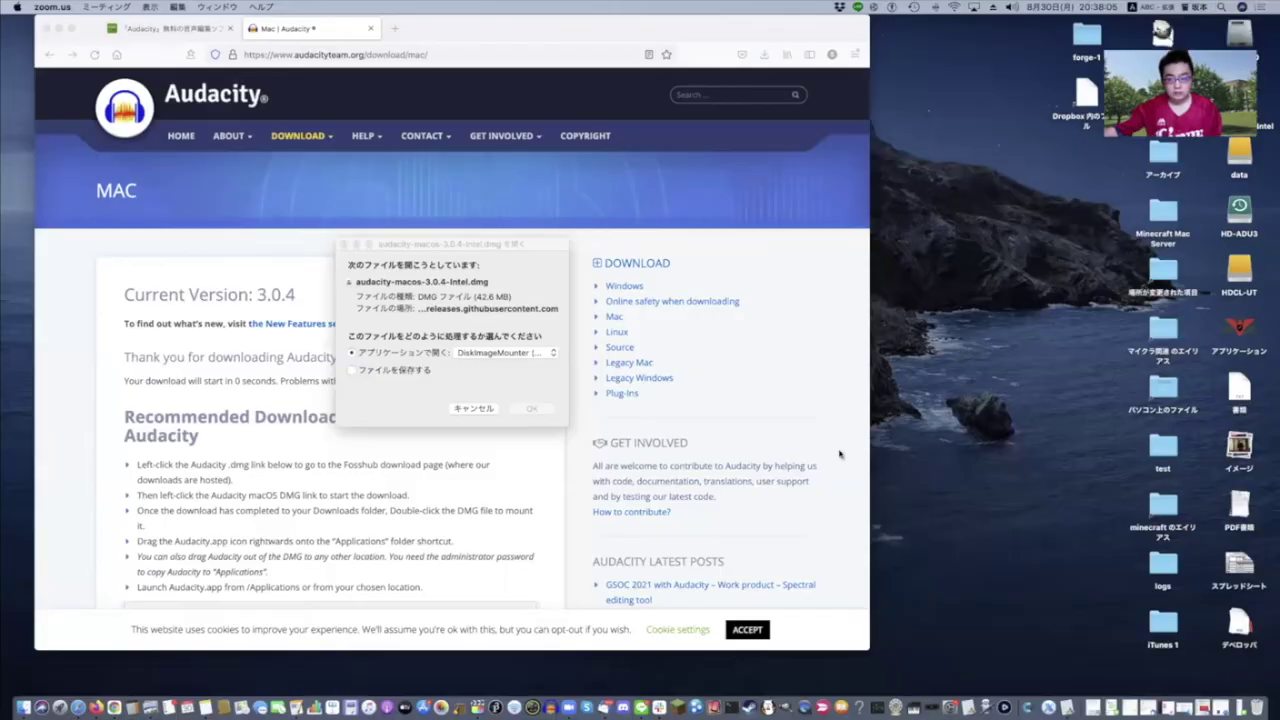
{"action": "left_click_drag", "start_coordinate": [508, 247], "coordinate": [603, 155]}
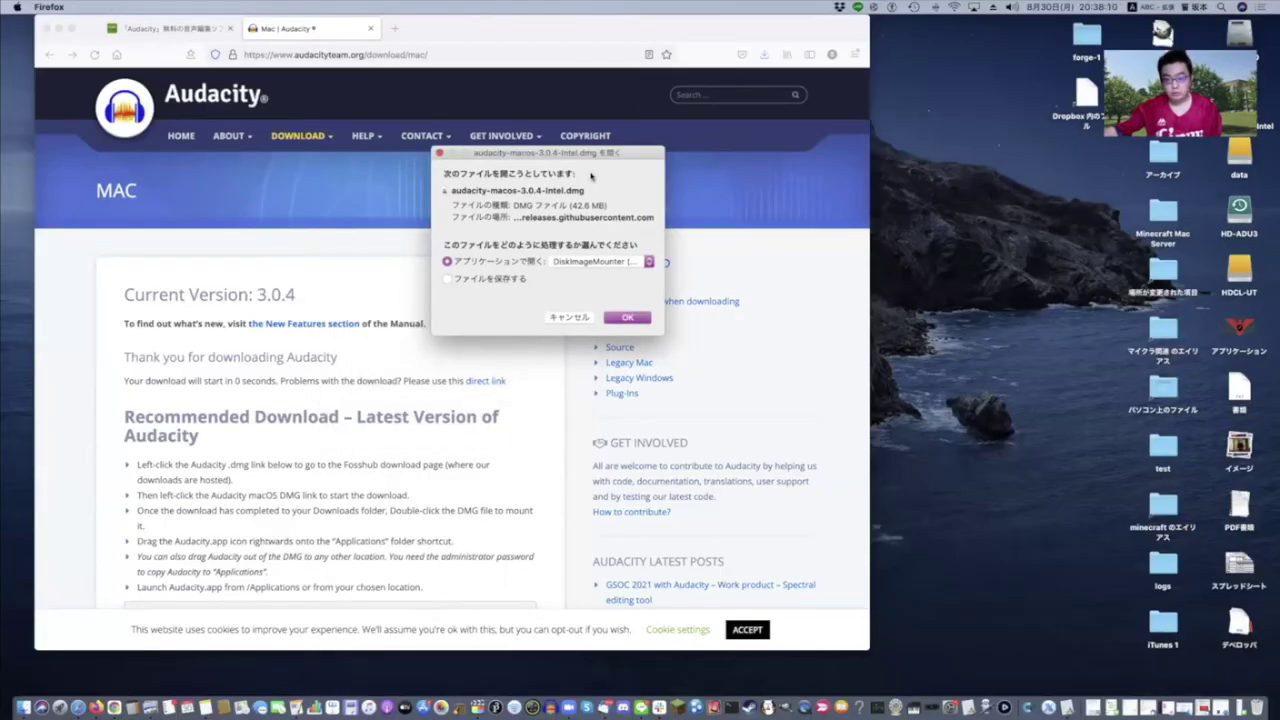
{"action": "left_click", "coordinate": [628, 318]}
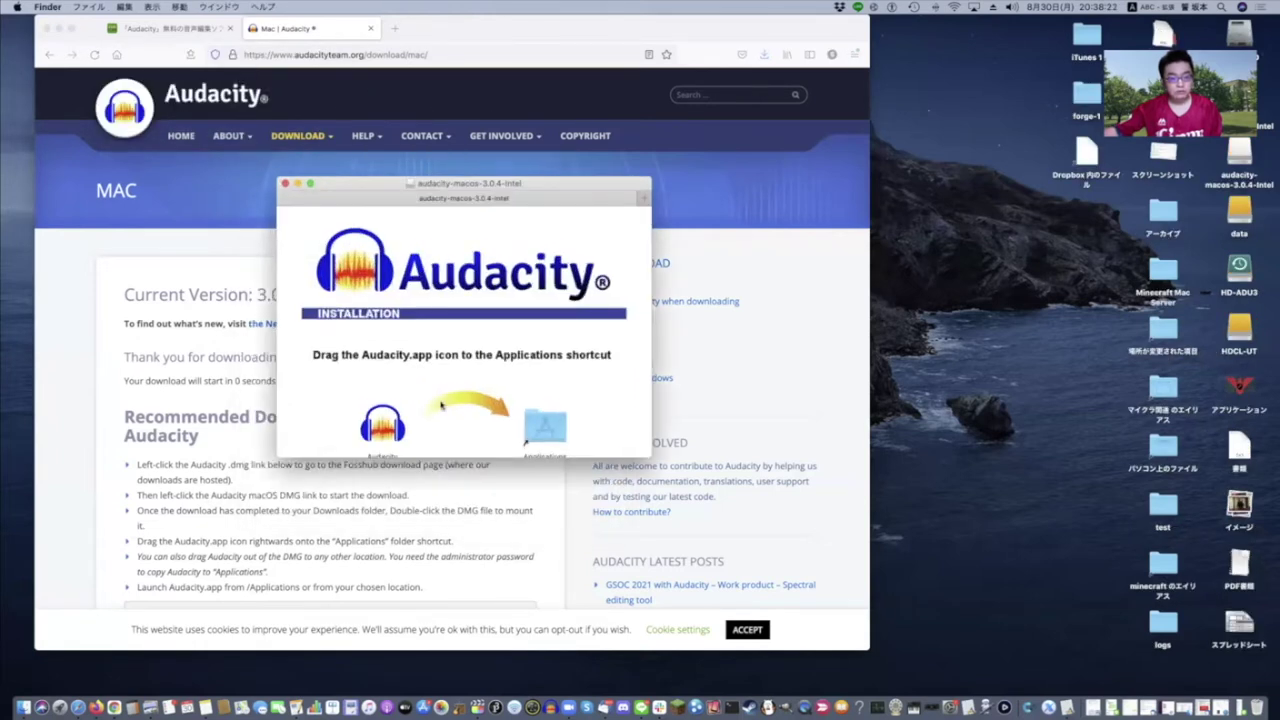
{"action": "scroll", "coordinate": [398, 410], "scroll_direction": "down", "scroll_amount": 2}
{"action": "mouse_move", "coordinate": [386, 412]}
{"action": "left_mouse_down"}
{"action": "mouse_move", "coordinate": [450, 395]}
{"action": "mouse_move", "coordinate": [545, 405]}
{"action": "mouse_move", "coordinate": [392, 410]}
{"action": "left_mouse_up"}
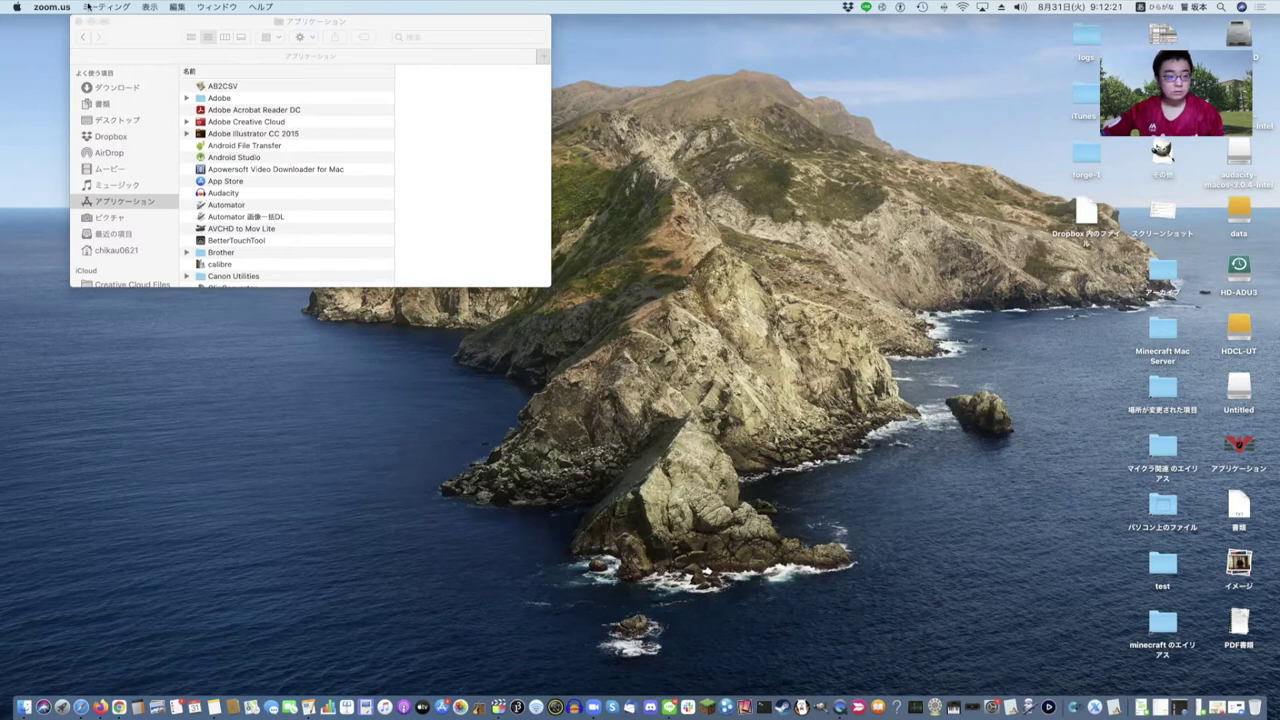
Step: Find Audacity among the installed applications in Launchpad, launch it and dismiss its welcome dialog
{"action": "left_click_drag", "start_coordinate": [134, 36], "coordinate": [187, 161]}
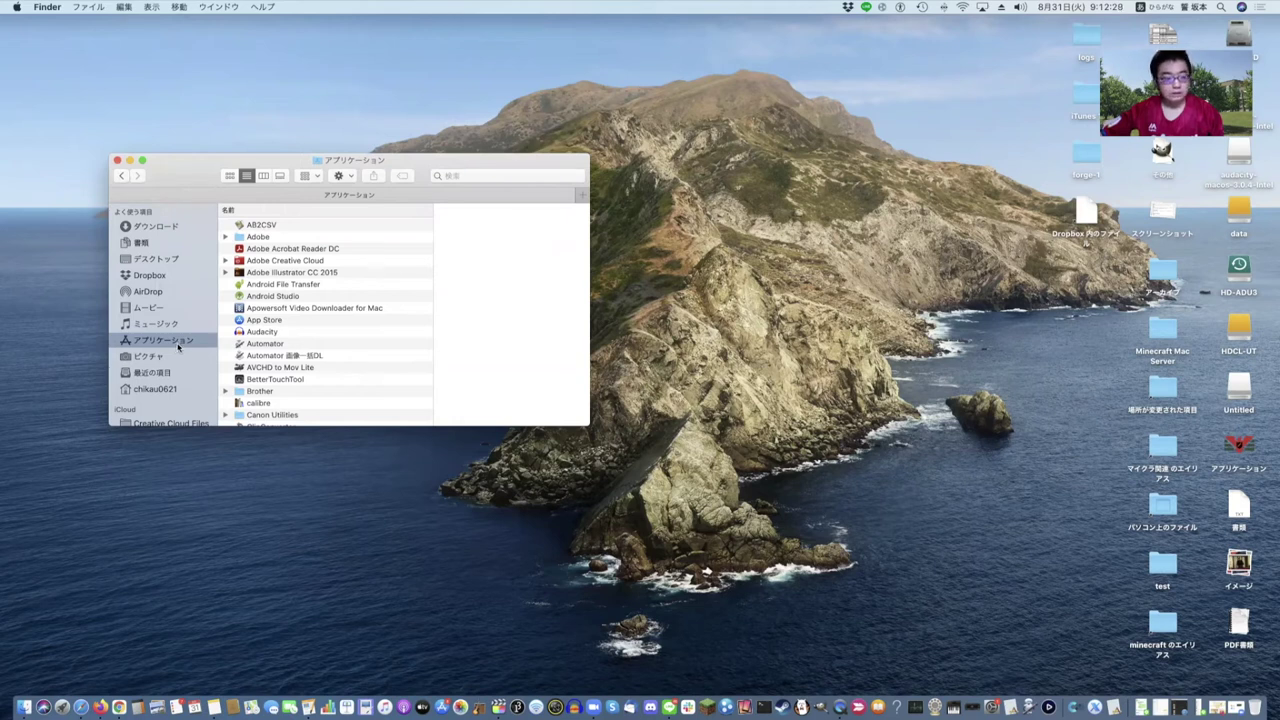
{"action": "left_click", "coordinate": [62, 700]}
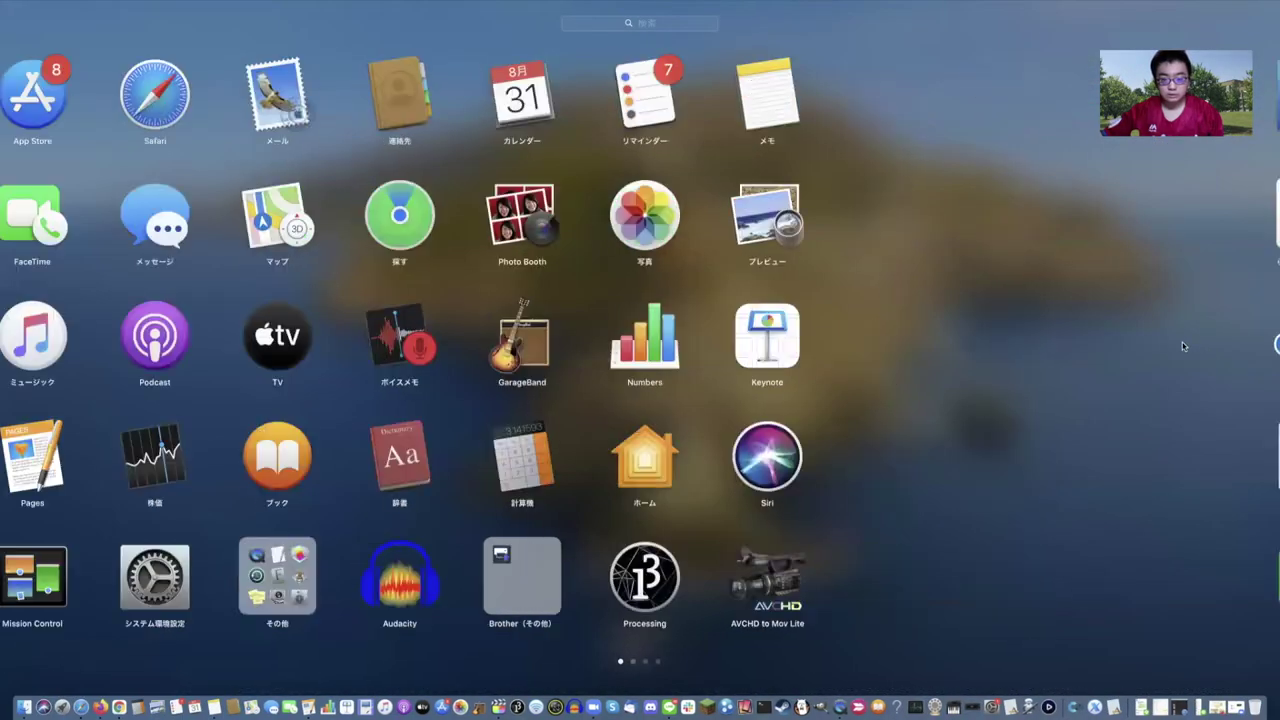
{"action": "scroll", "coordinate": [1182, 342], "scroll_direction": "right", "scroll_amount": 5}
{"action": "scroll", "coordinate": [1160, 340], "scroll_direction": "right", "scroll_amount": 5}
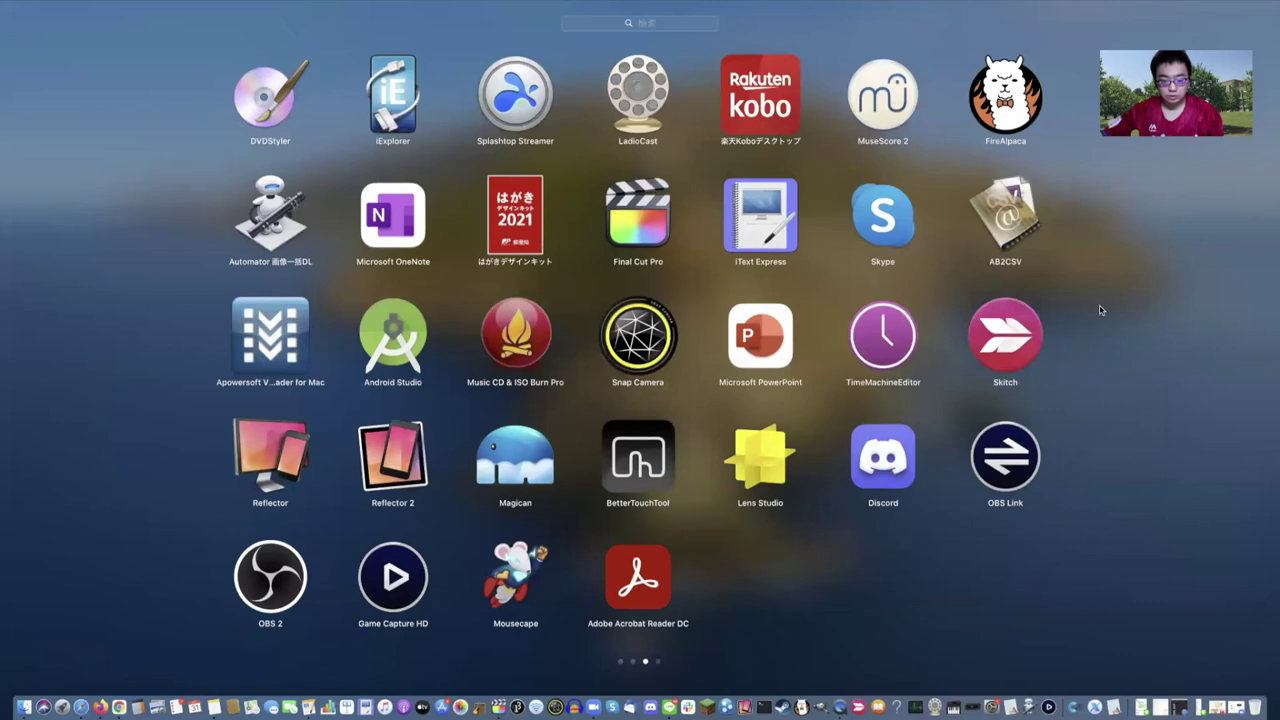
{"action": "scroll", "coordinate": [1100, 310], "scroll_direction": "right", "scroll_amount": 5}
{"action": "scroll", "coordinate": [1038, 298], "scroll_direction": "left", "scroll_amount": 5}
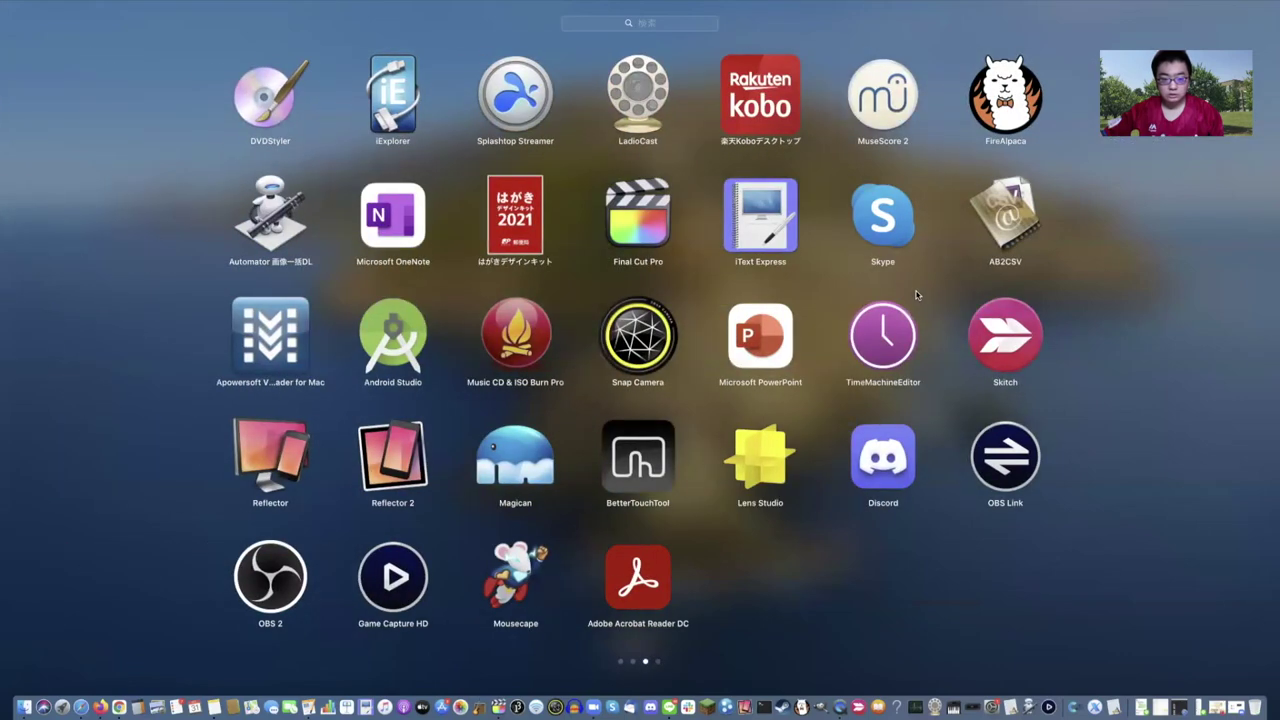
{"action": "scroll", "coordinate": [916, 295], "scroll_direction": "left", "scroll_amount": 10}
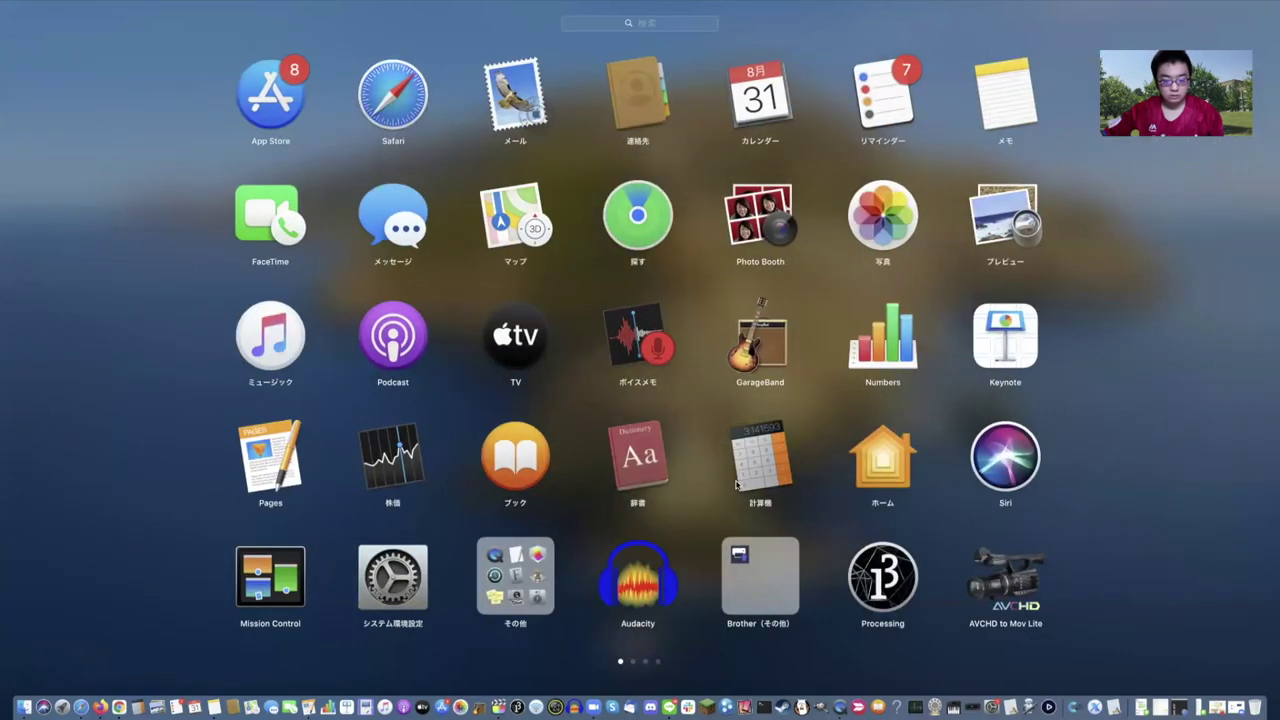
{"action": "left_click", "coordinate": [655, 598]}
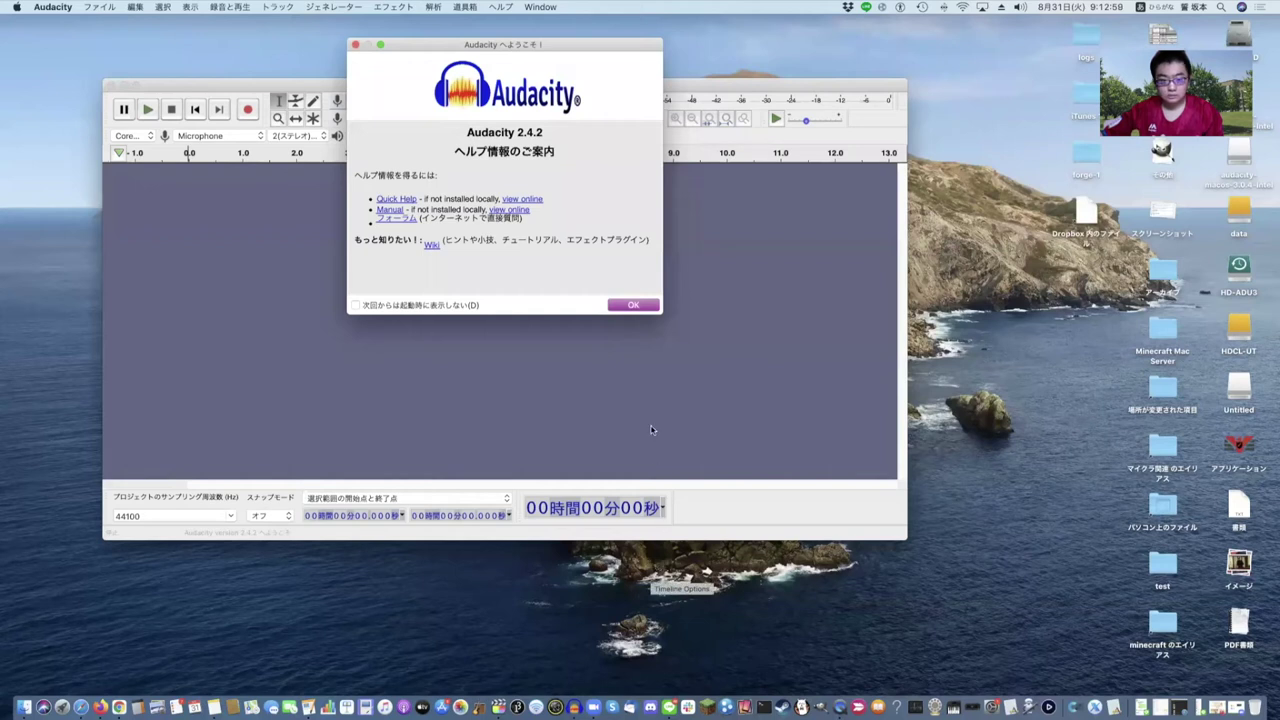
{"action": "left_click", "coordinate": [638, 305]}
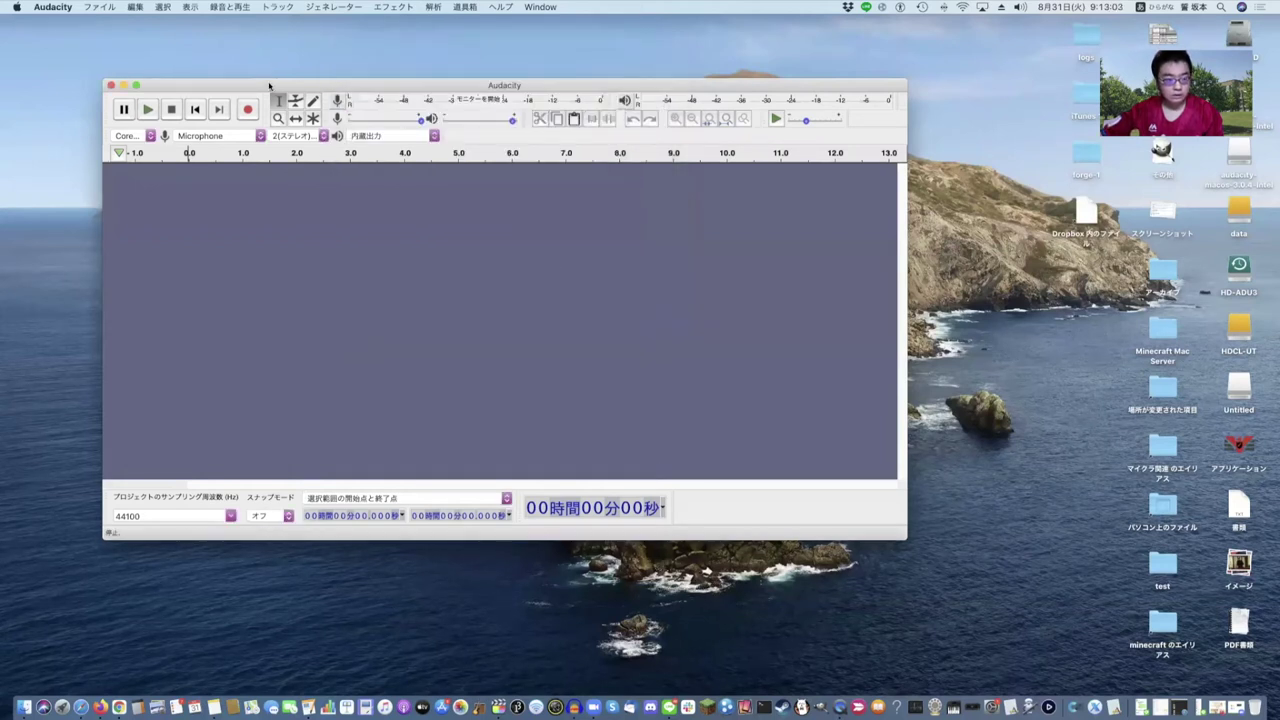
Step: Enlarge the Audacity window, choose Microphone as the recording device and set the recording channels to 1 (モノラル)
{"action": "left_click_drag", "start_coordinate": [268, 85], "coordinate": [252, 83]}
{"action": "left_click_drag", "start_coordinate": [890, 537], "coordinate": [957, 558]}
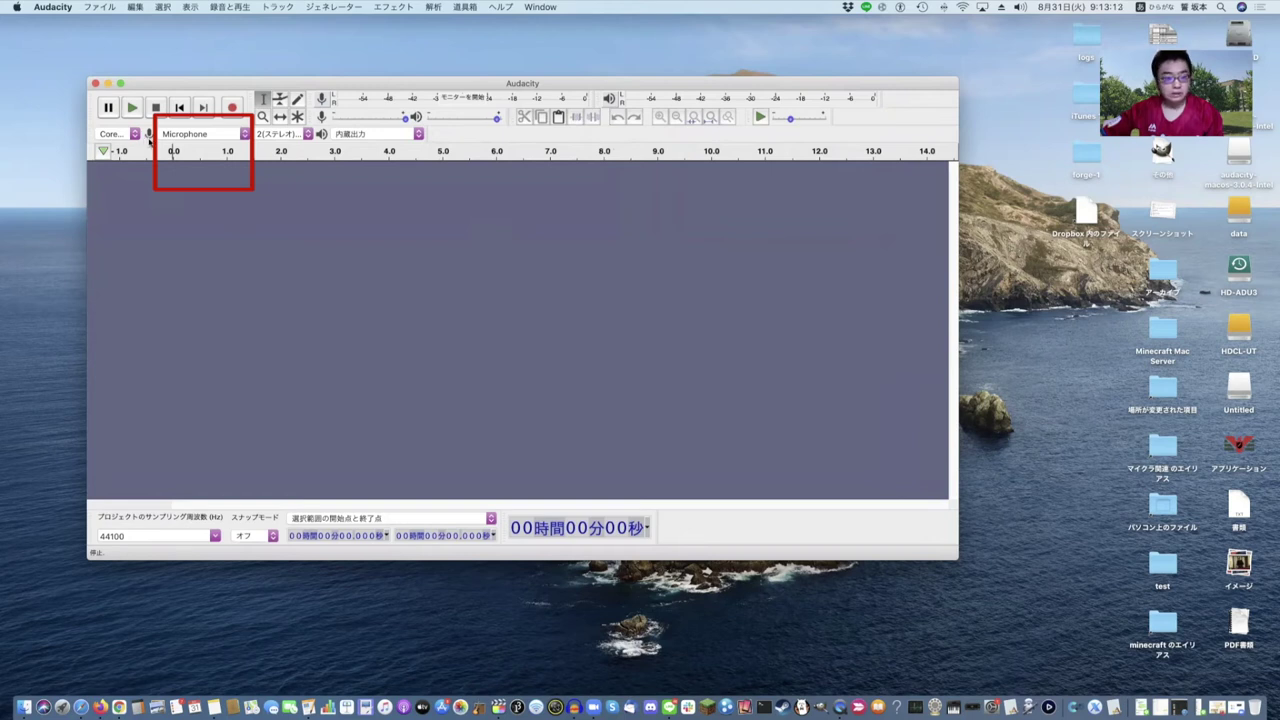
{"action": "left_click", "coordinate": [200, 136]}
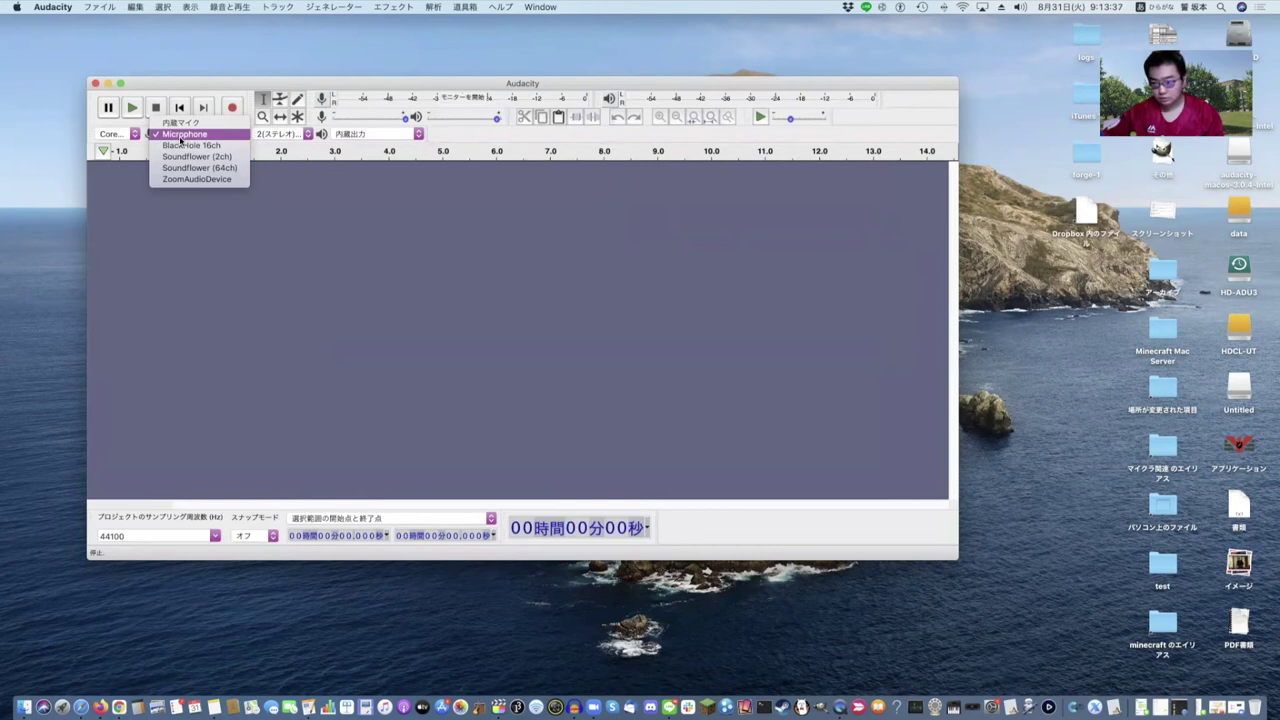
{"action": "left_click", "coordinate": [181, 138]}
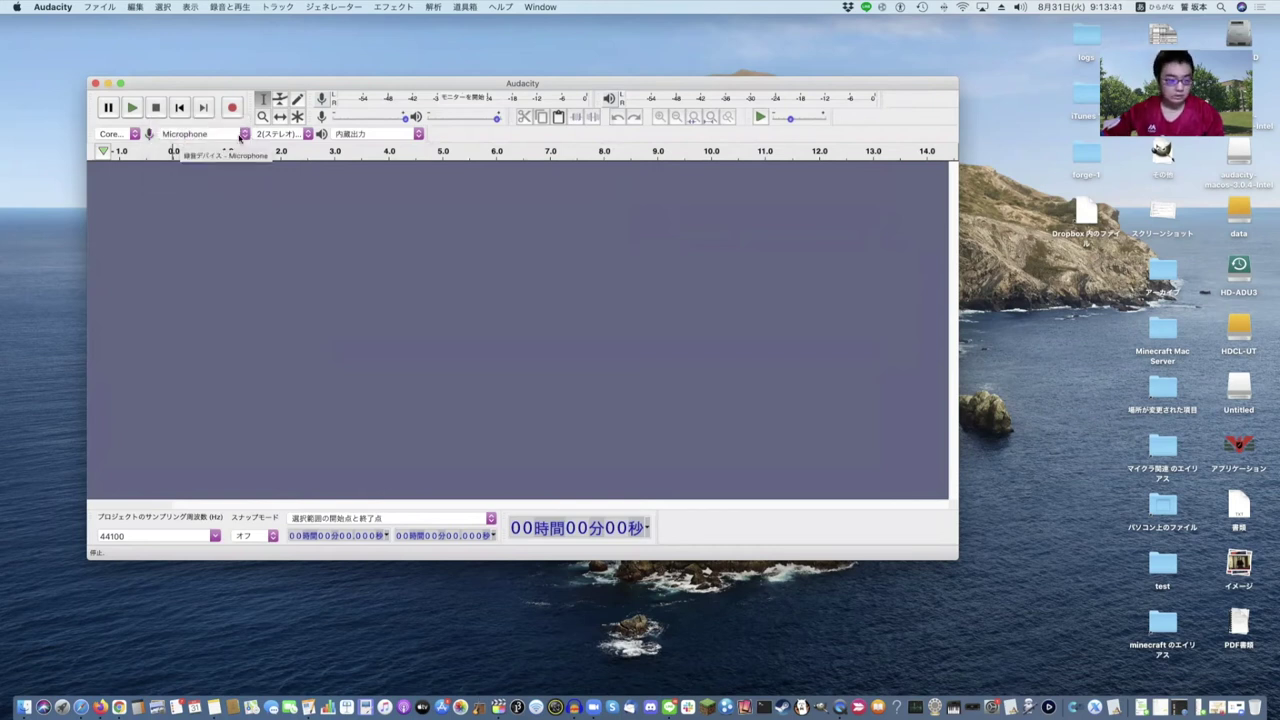
{"action": "left_click", "coordinate": [283, 134]}
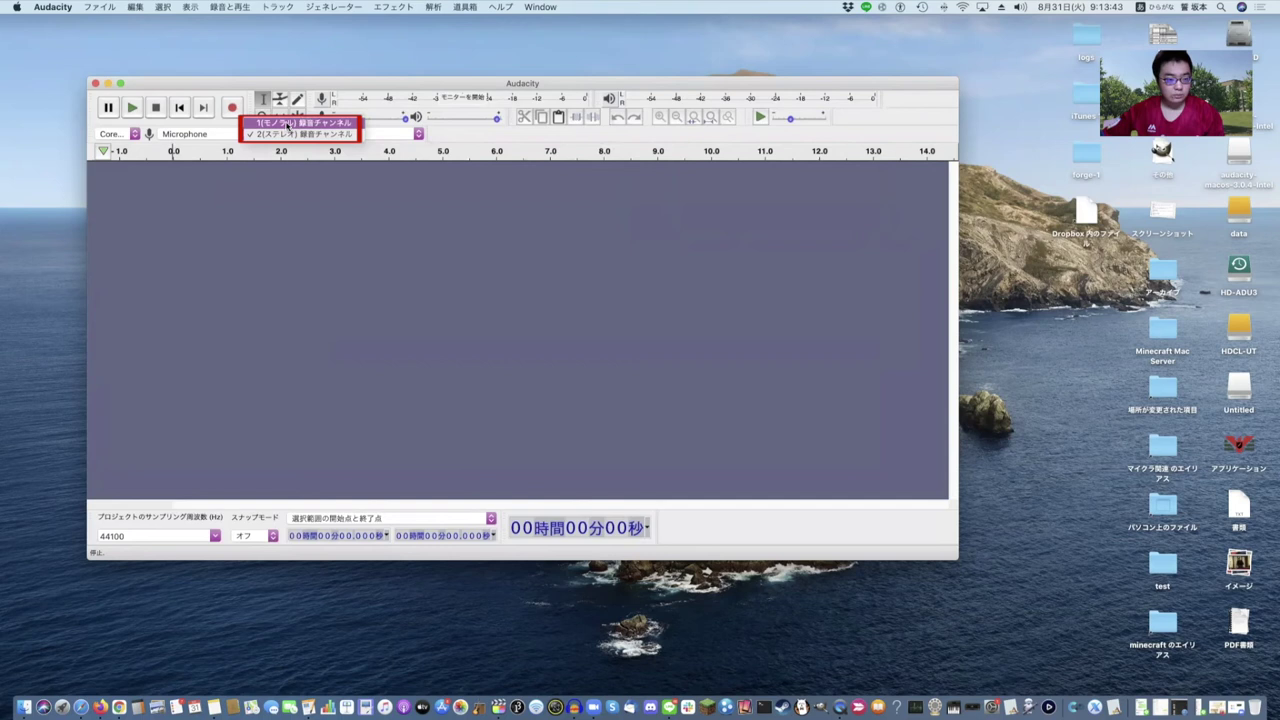
{"action": "left_click", "coordinate": [281, 135]}
{"action": "left_click", "coordinate": [281, 136]}
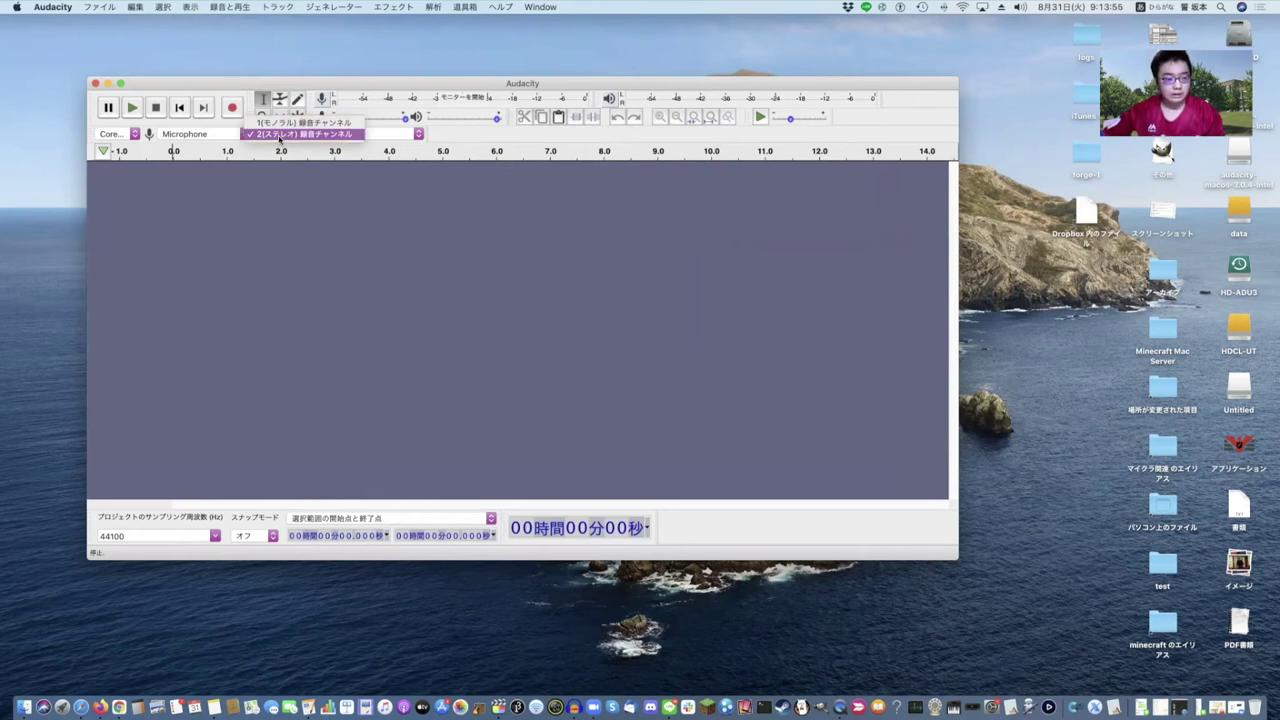
{"action": "left_click", "coordinate": [285, 122]}
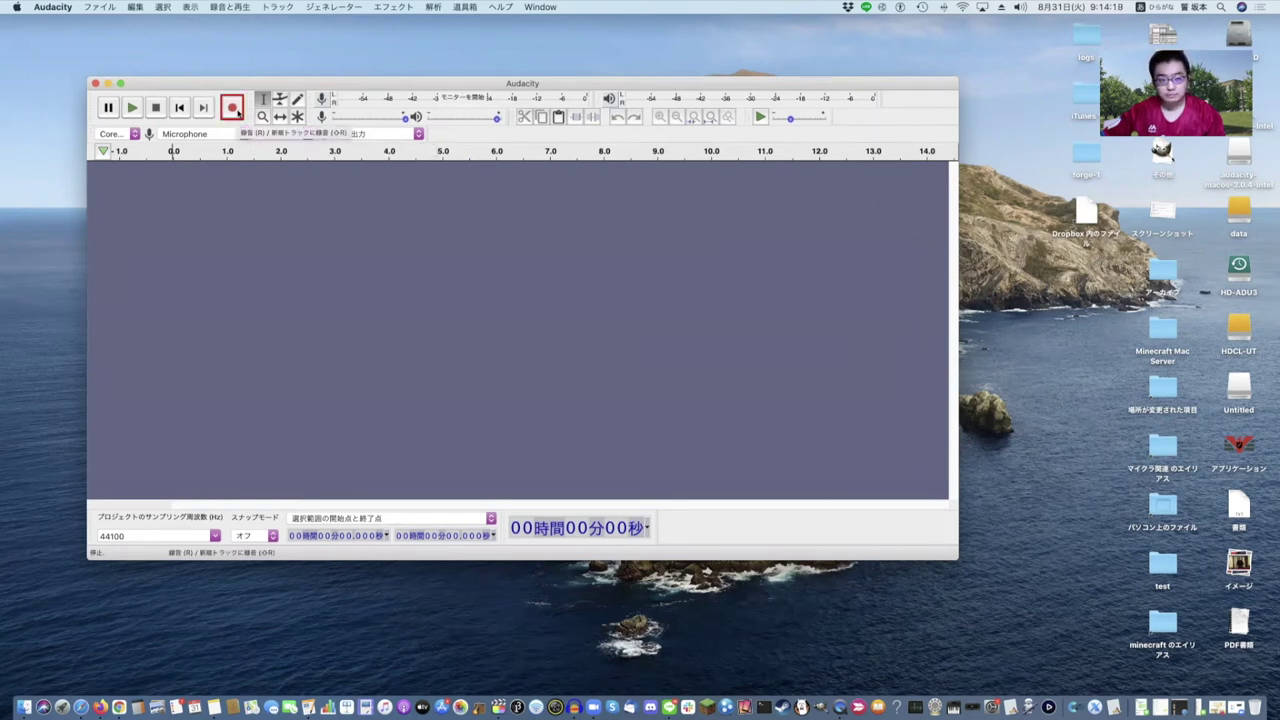
Step: Record about 28 seconds of microphone audio onto a new mono track and stop the recording
{"action": "left_click", "coordinate": [238, 113]}
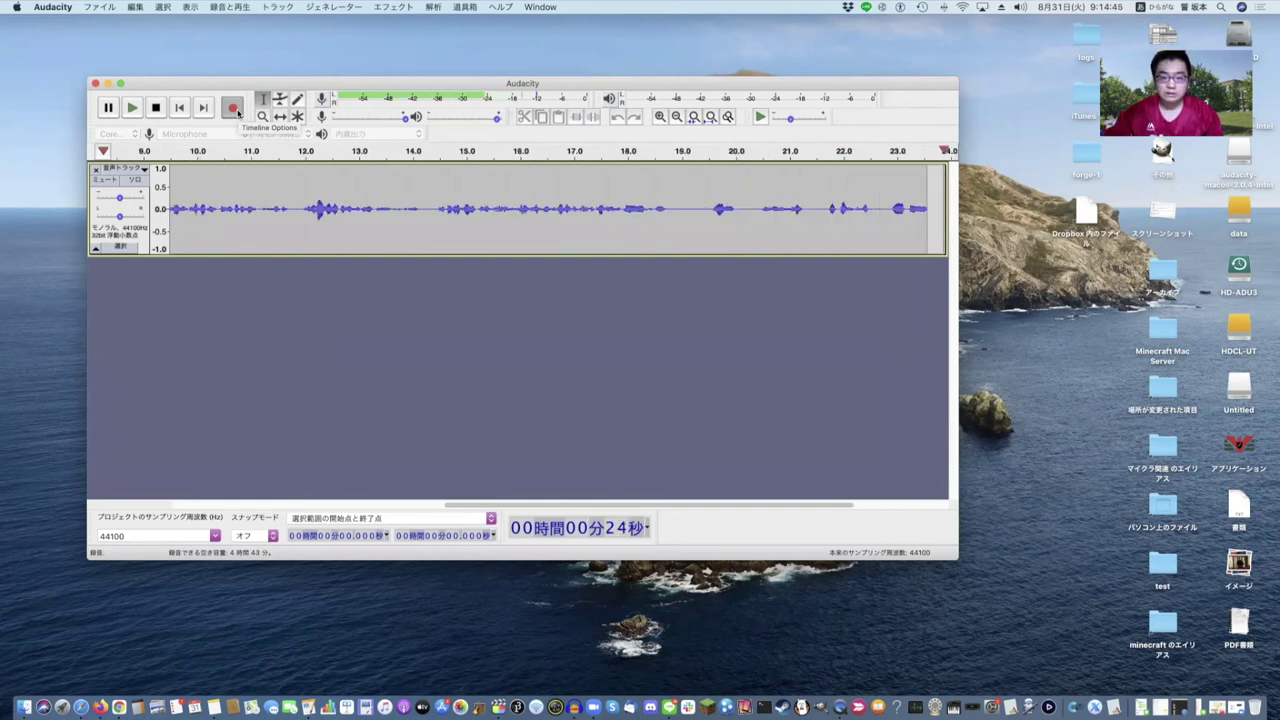
{"action": "left_click", "coordinate": [155, 108]}
{"action": "left_click", "coordinate": [155, 108]}
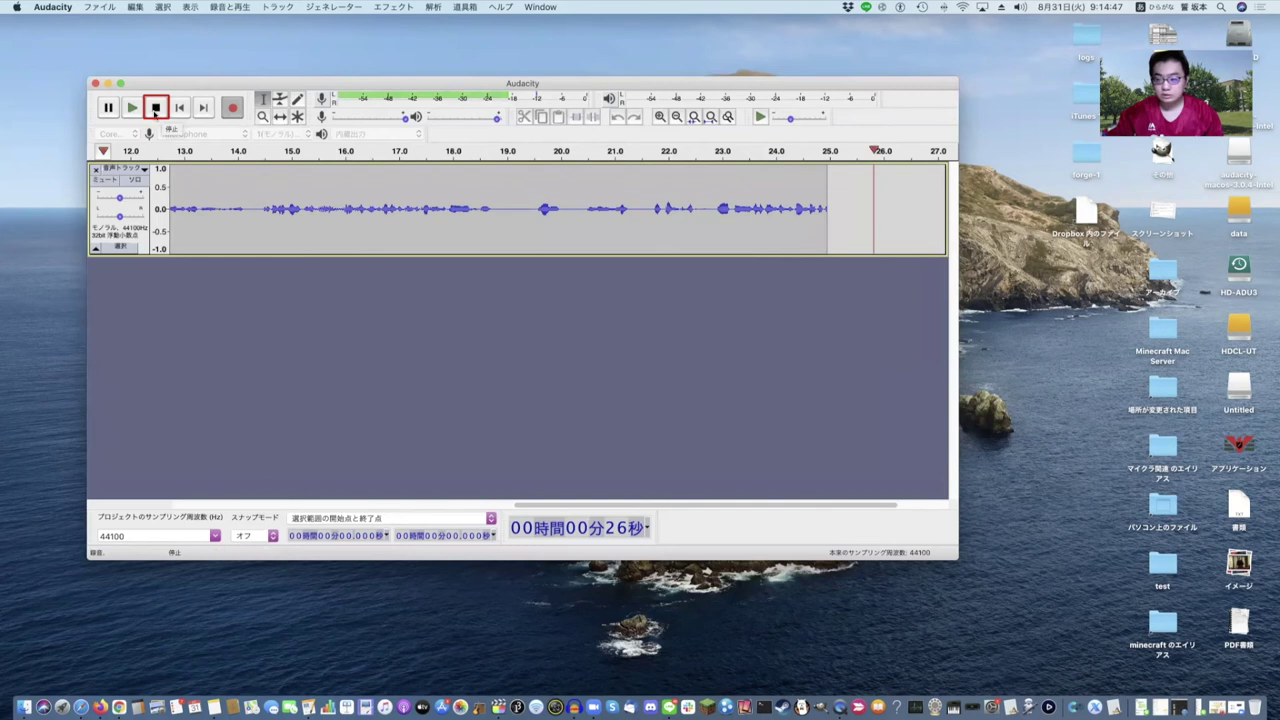
{"action": "left_click", "coordinate": [155, 108]}
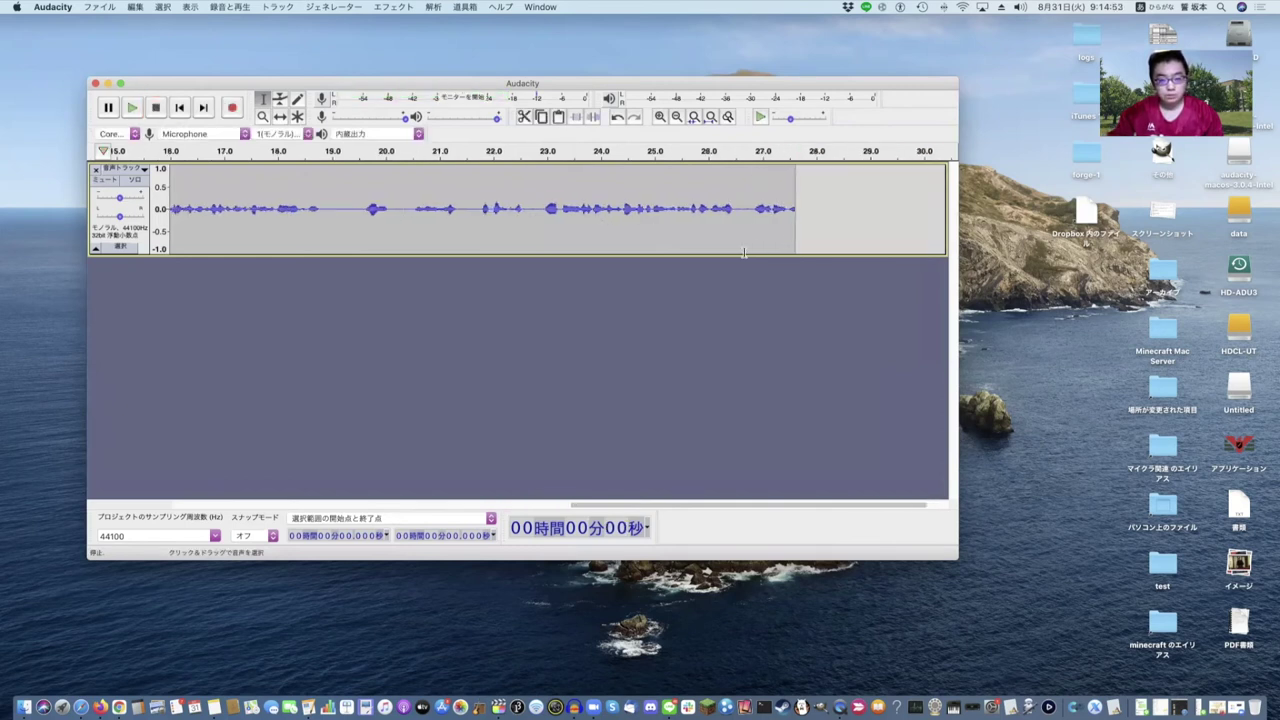
{"action": "scroll", "coordinate": [740, 253], "scroll_direction": "left", "scroll_amount": 10}
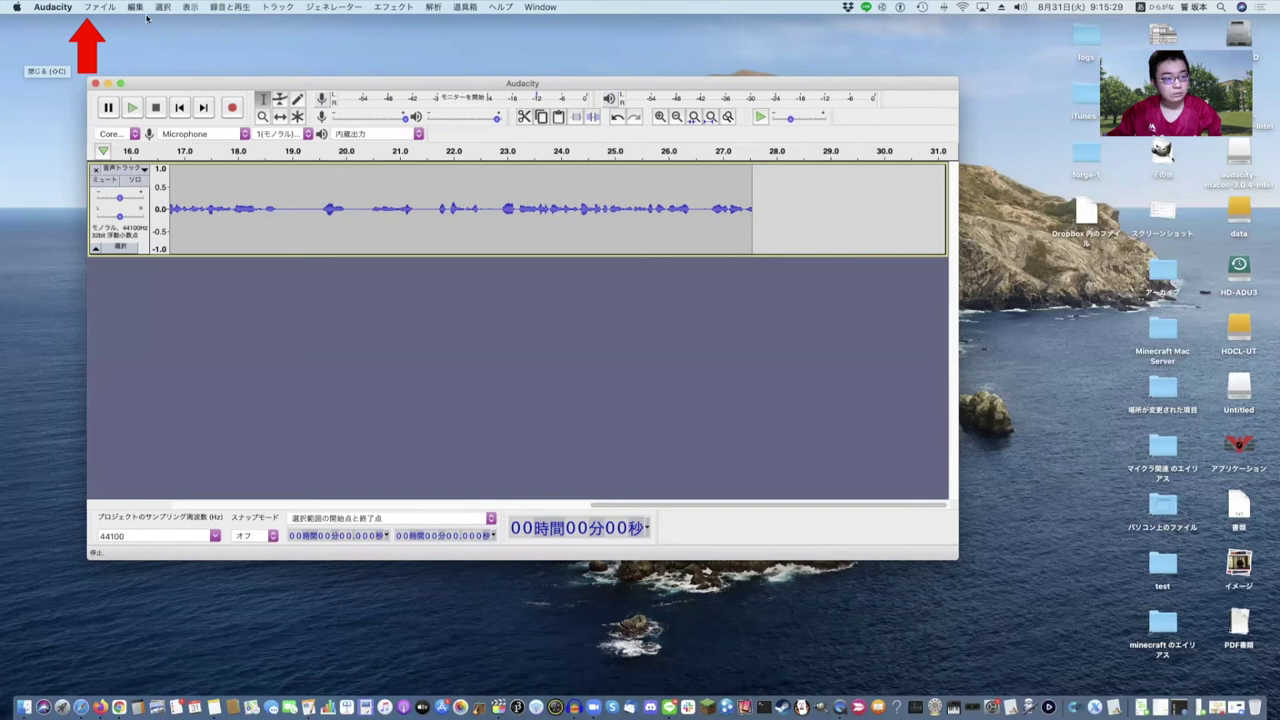
Step: Start exporting the recording as WAV and name the file wakariyasui.wav
{"action": "left_click", "coordinate": [99, 6]}
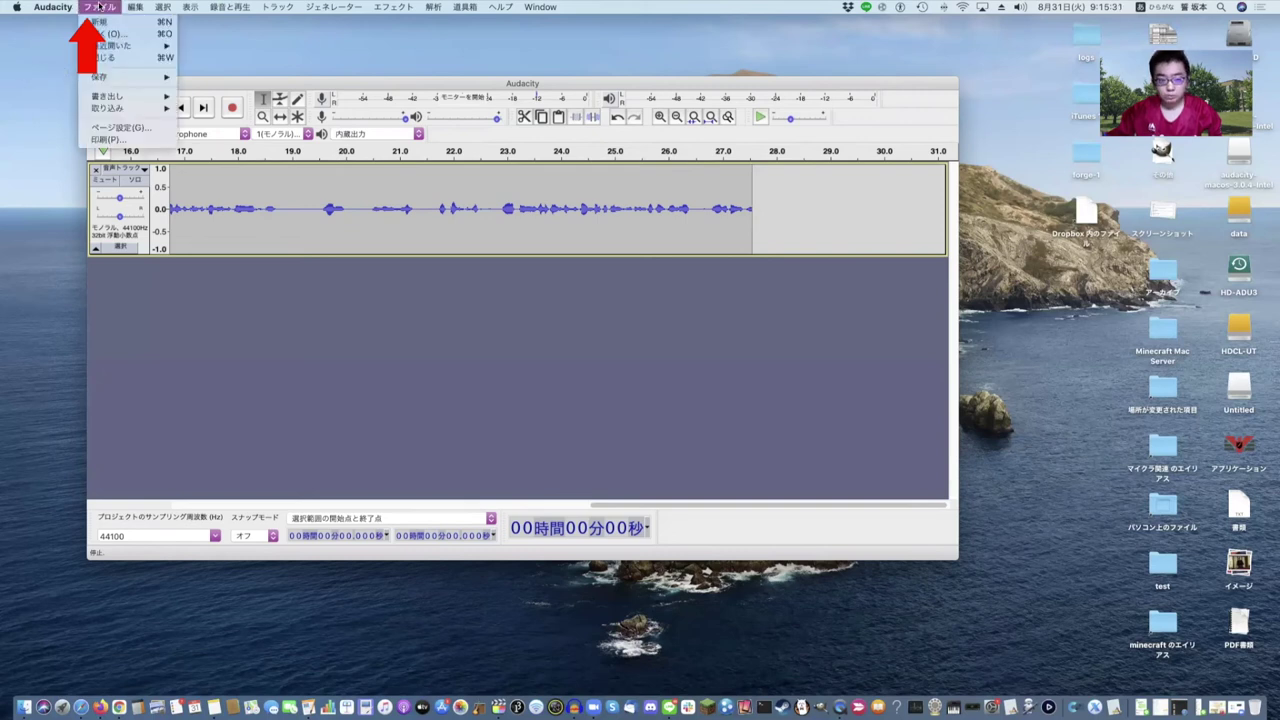
{"action": "mouse_move", "coordinate": [110, 95]}
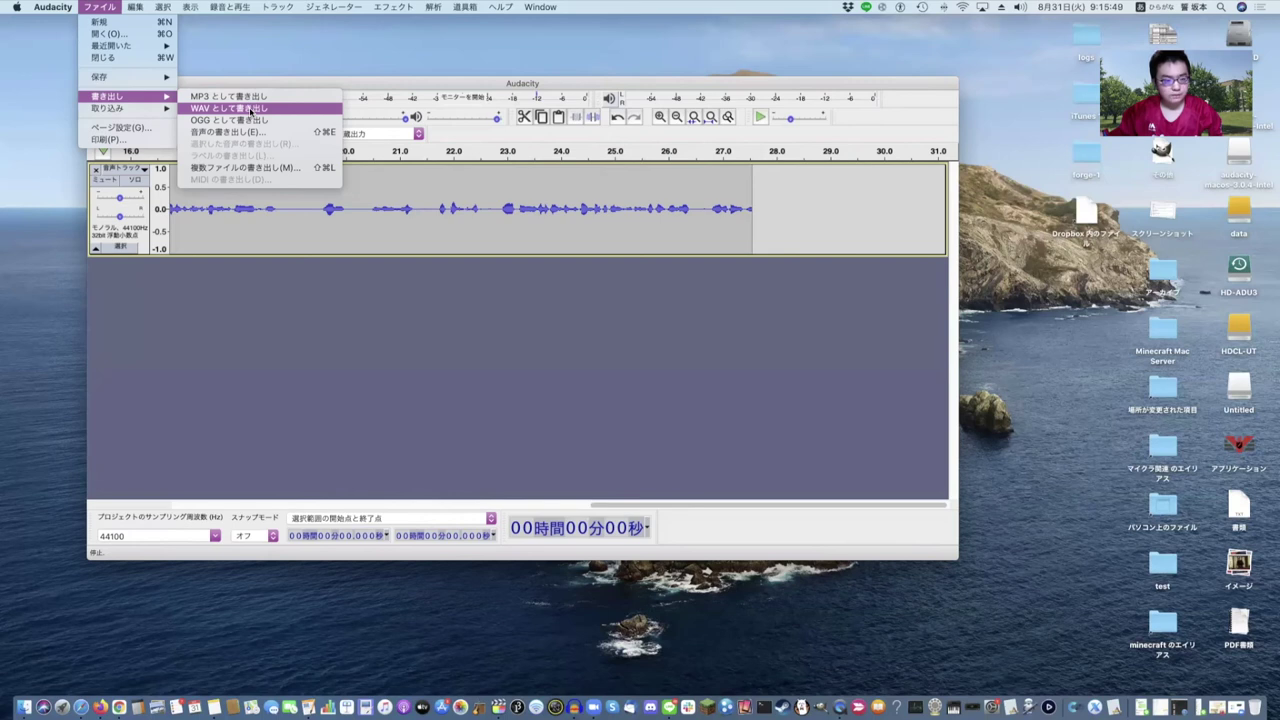
{"action": "left_click", "coordinate": [250, 108]}
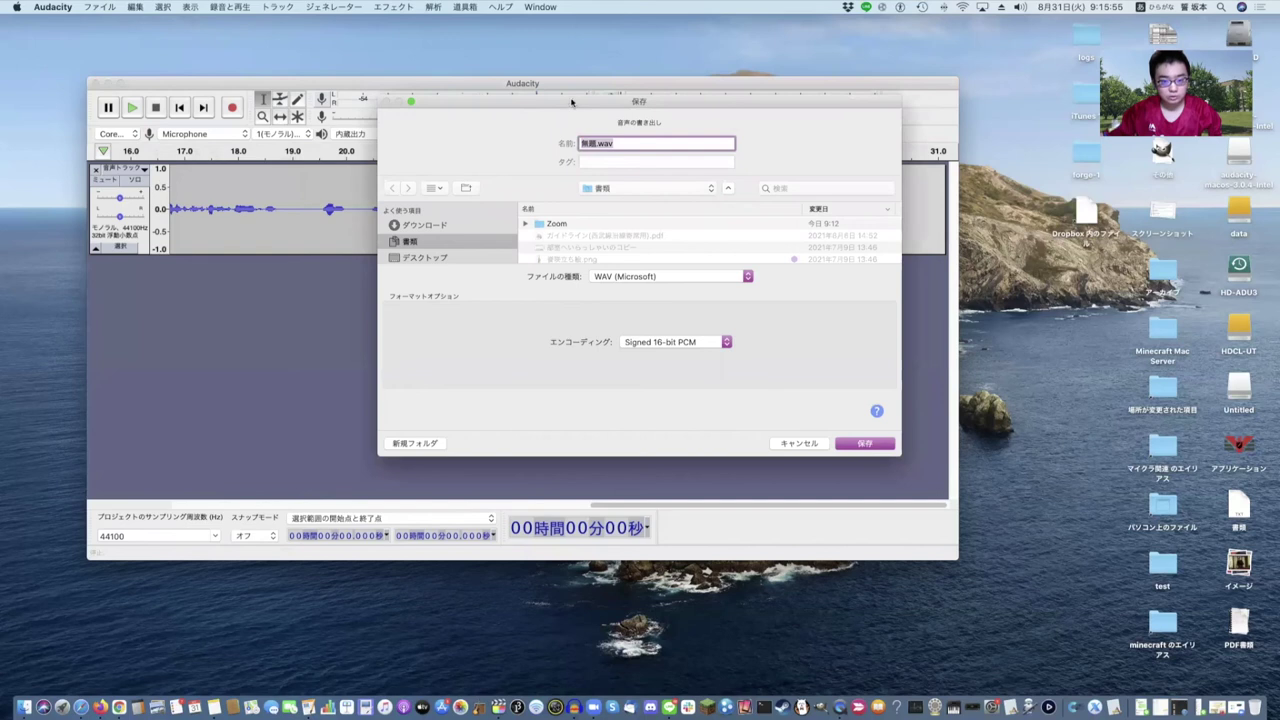
{"action": "left_click", "coordinate": [512, 138]}
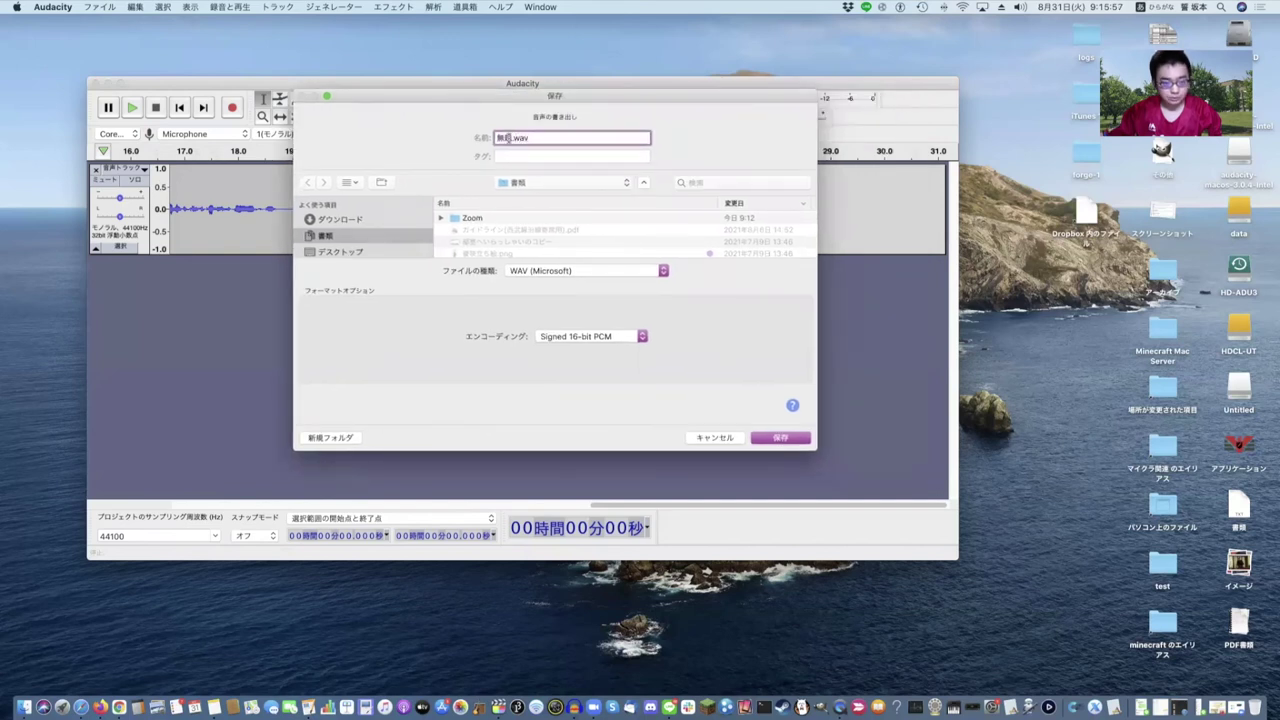
{"action": "left_click_drag", "start_coordinate": [512, 138], "coordinate": [480, 139]}
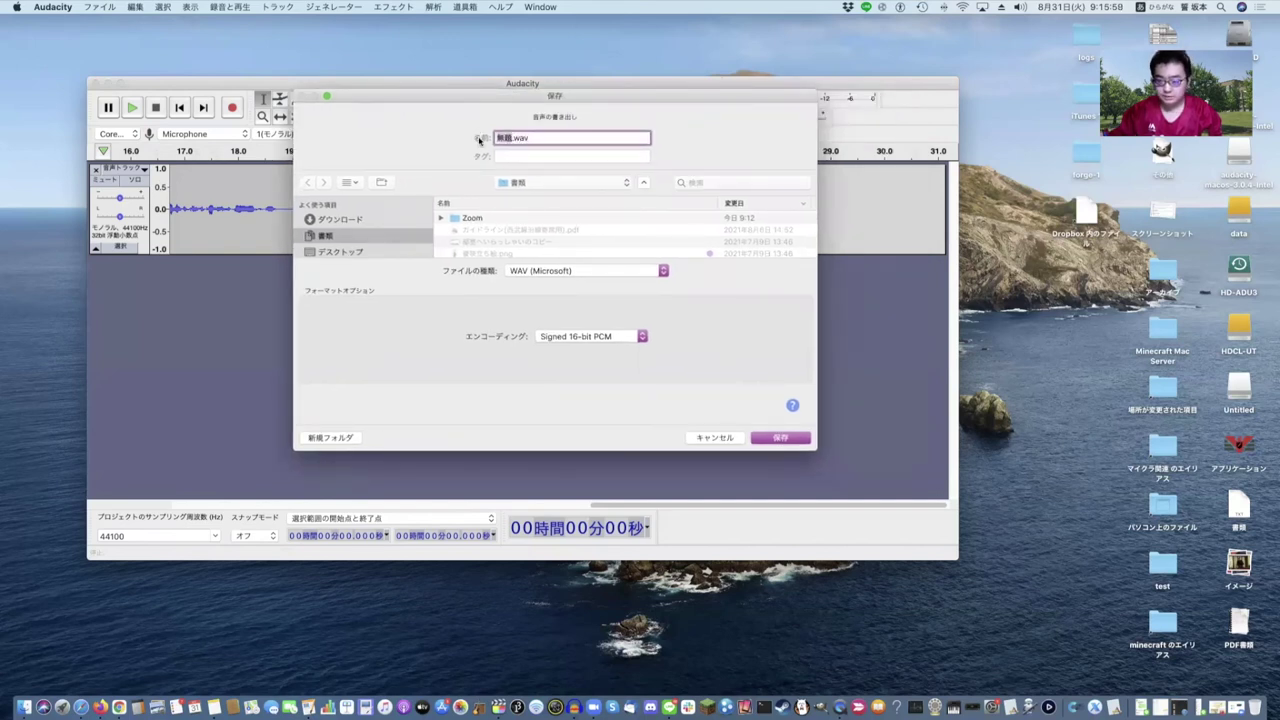
{"action": "key", "text": "ctrl+space"}
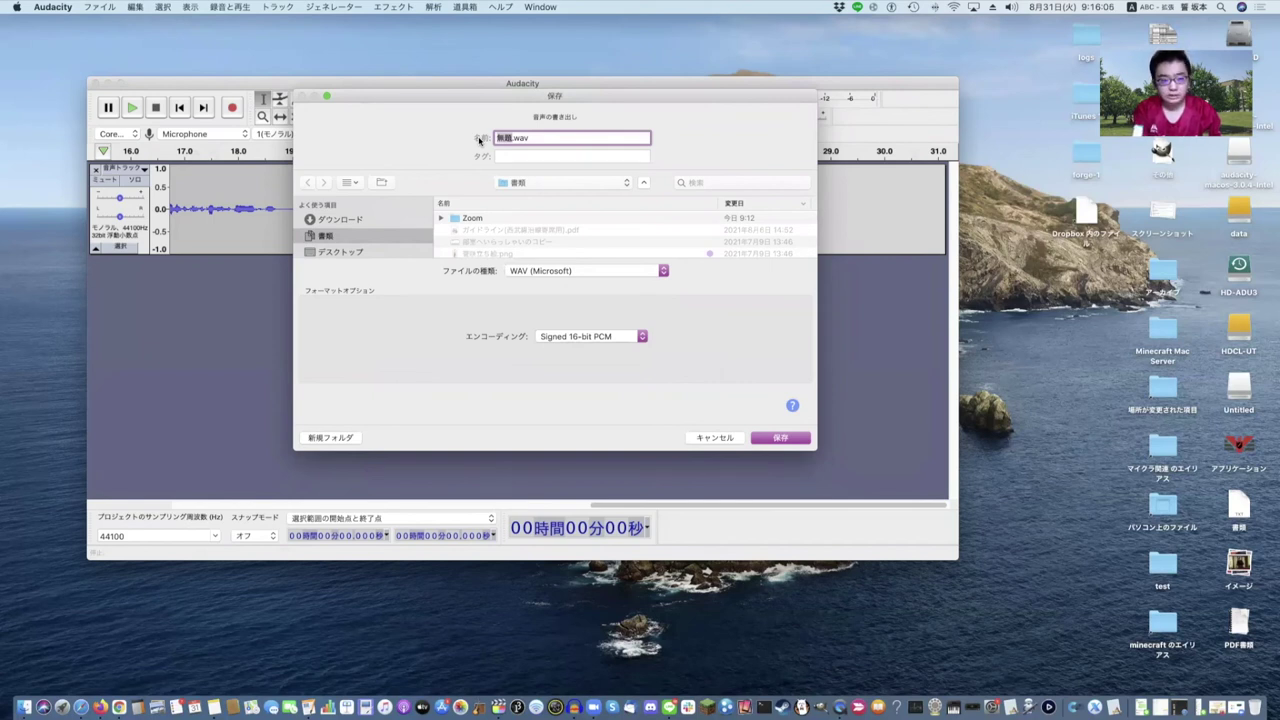
{"action": "type", "text": "wakariya"}
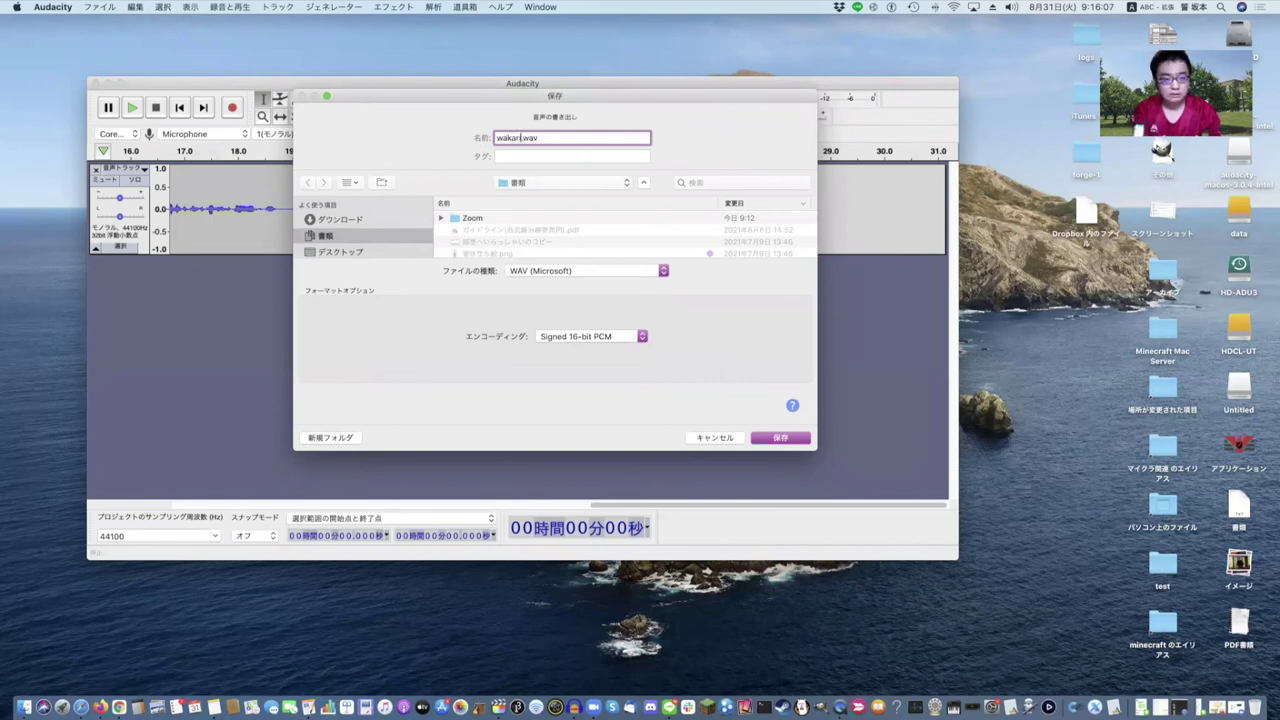
{"action": "type", "text": "sui"}
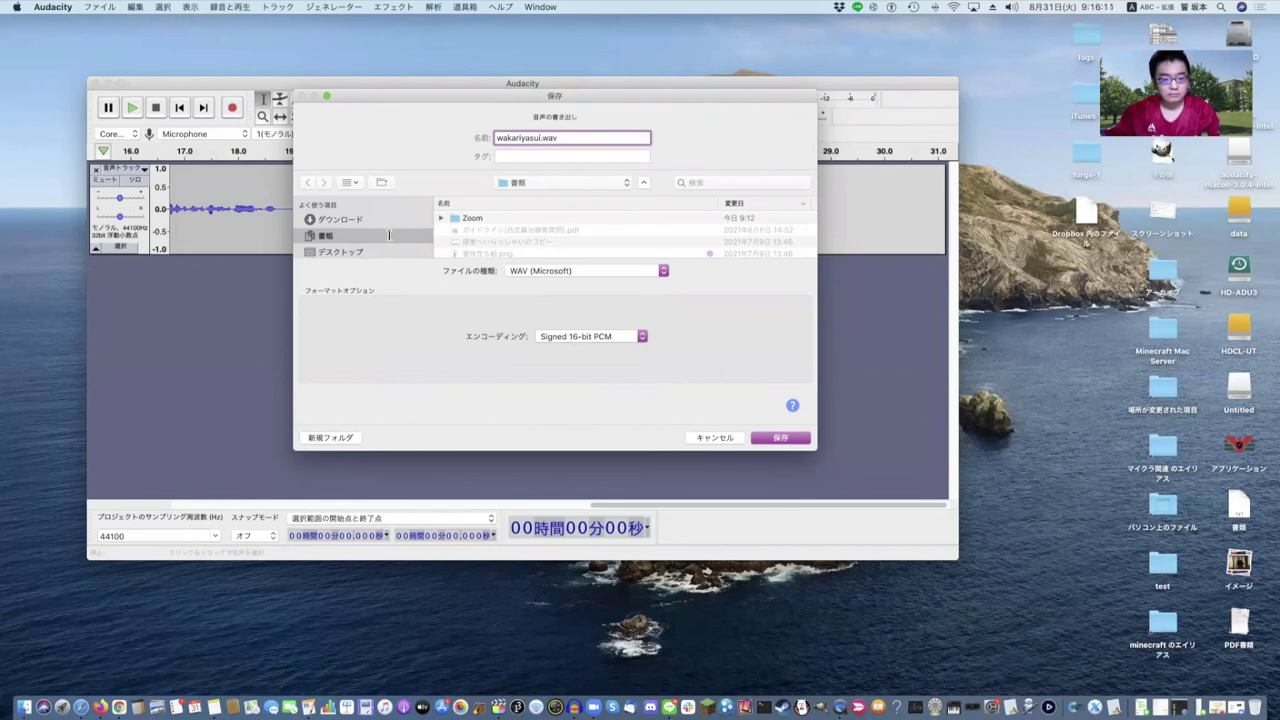
Step: Save the export to the desktop (デスクトップ) with blank metadata tags and select the exported file there
{"action": "left_click", "coordinate": [366, 254]}
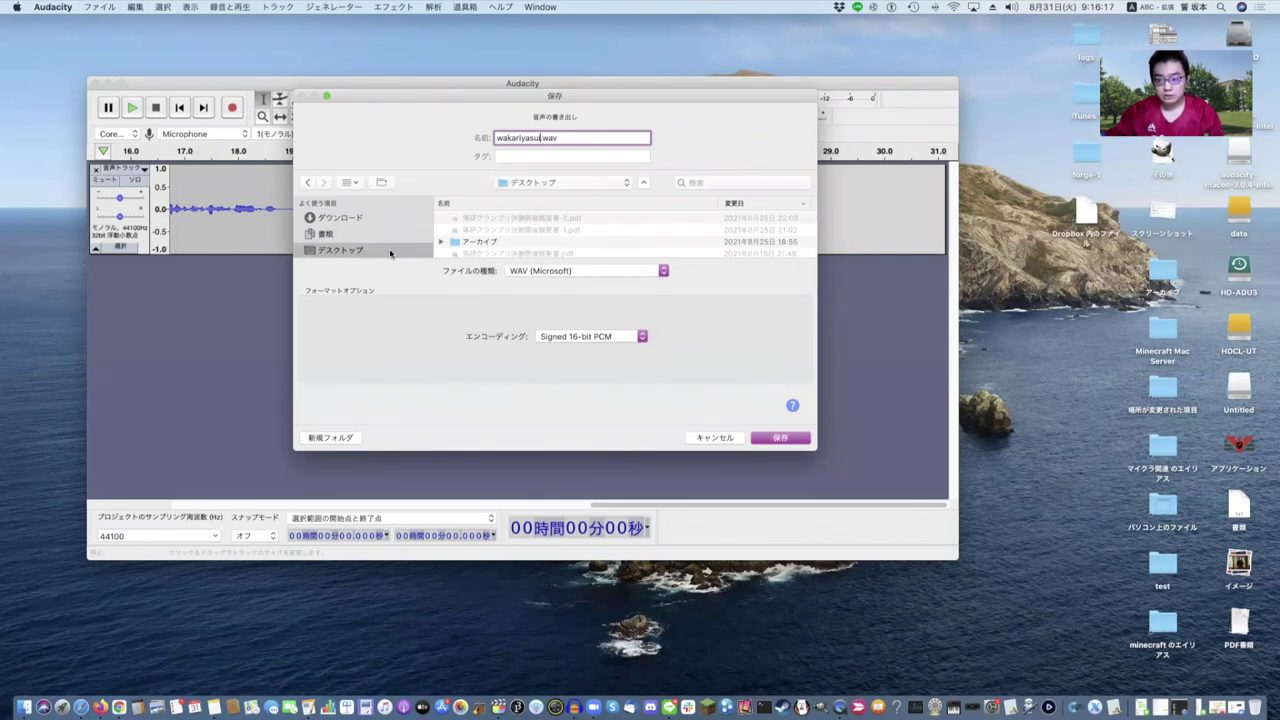
{"action": "left_click", "coordinate": [797, 444]}
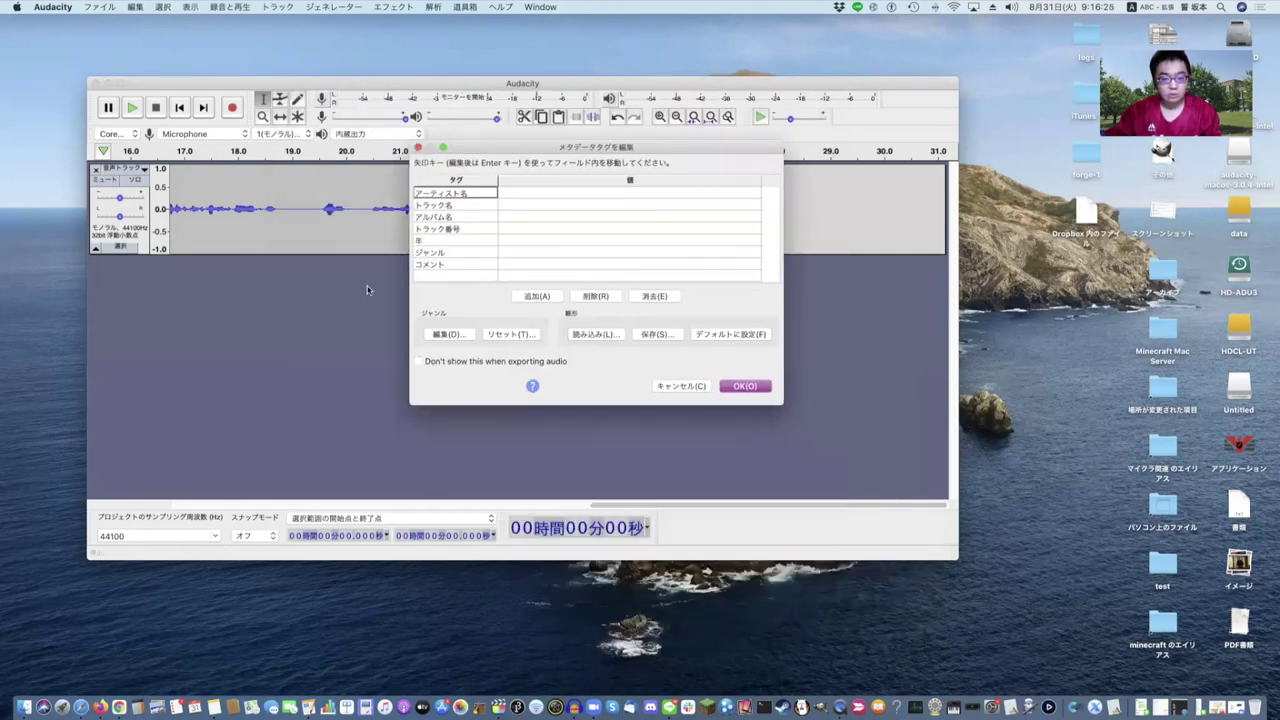
{"action": "left_click", "coordinate": [745, 386]}
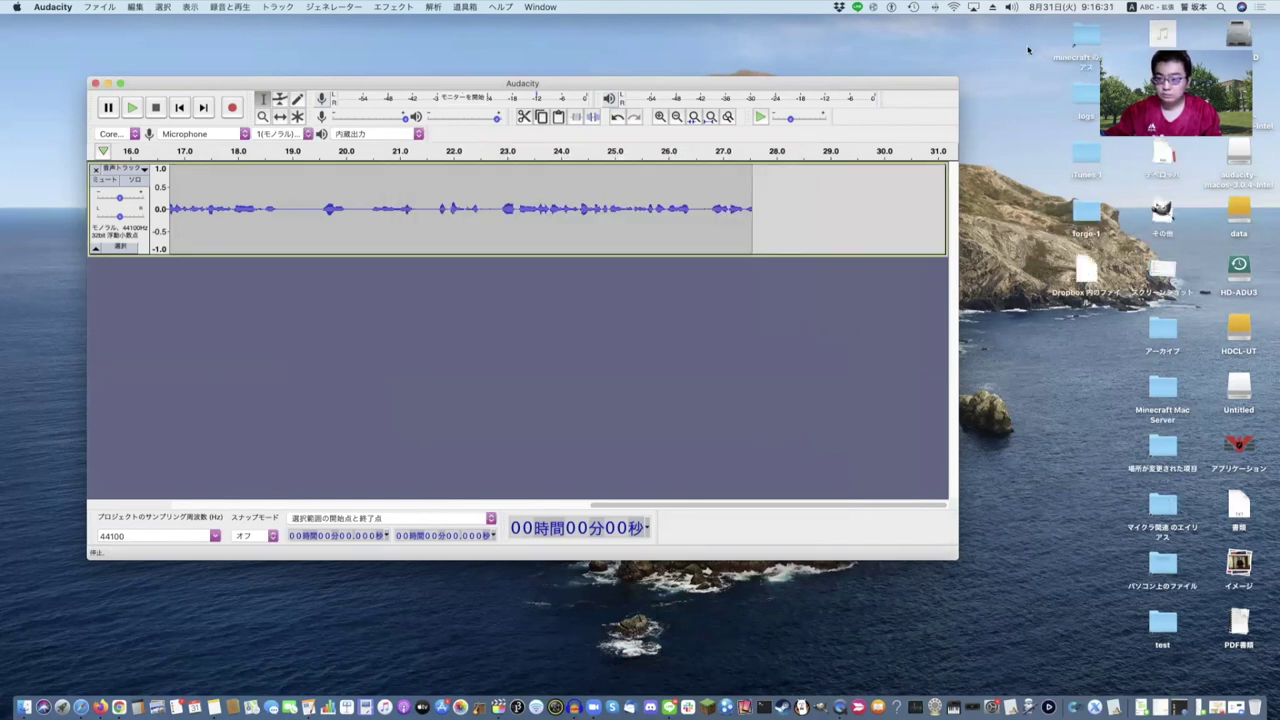
{"action": "left_click", "coordinate": [1188, 58]}
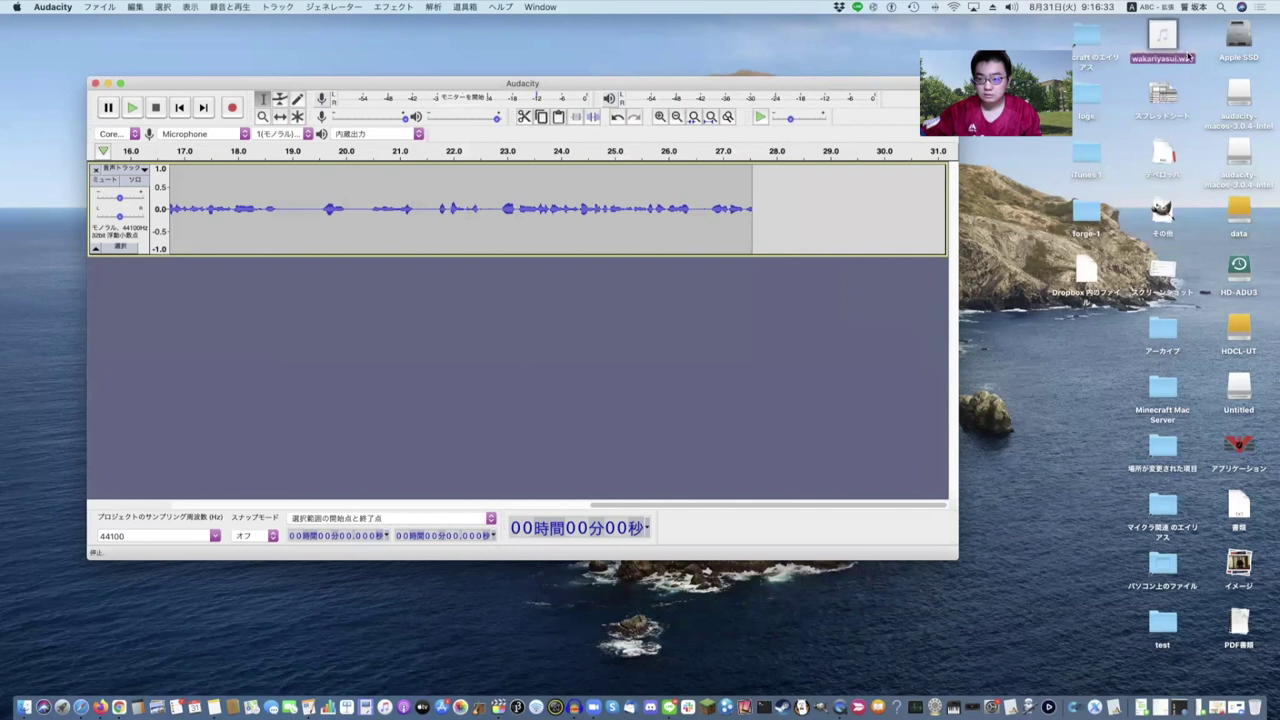